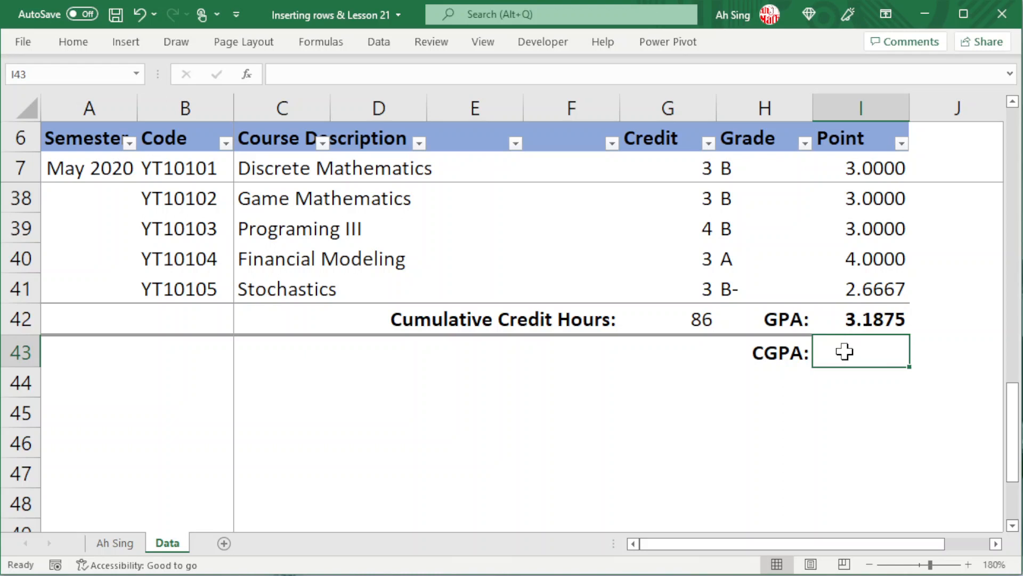
- Enter the CGPA formula =SUMPRODUCT(G7:G42,I7:I42)/G42 in cell I43
type("=sumpr")
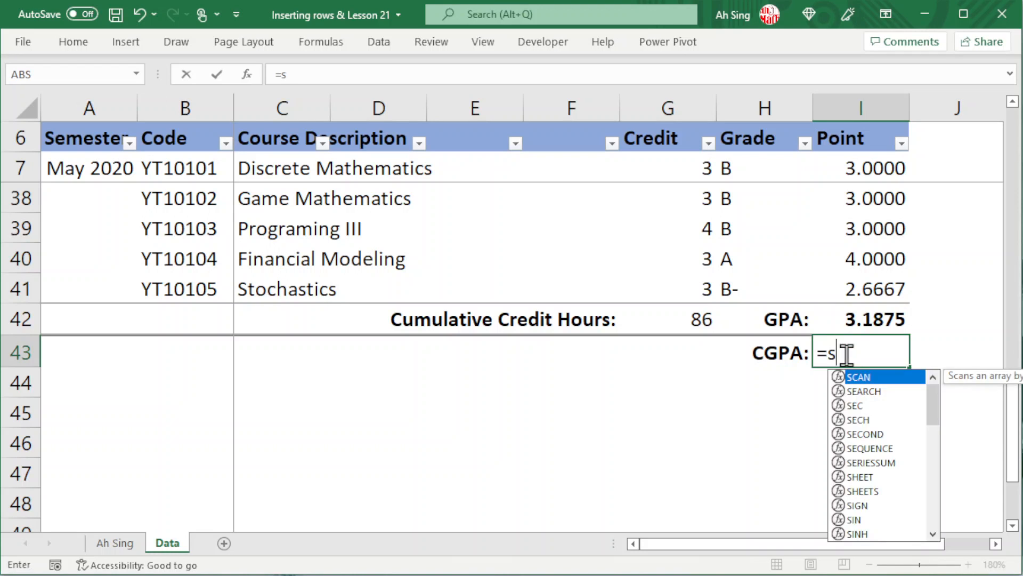
key("Tab")
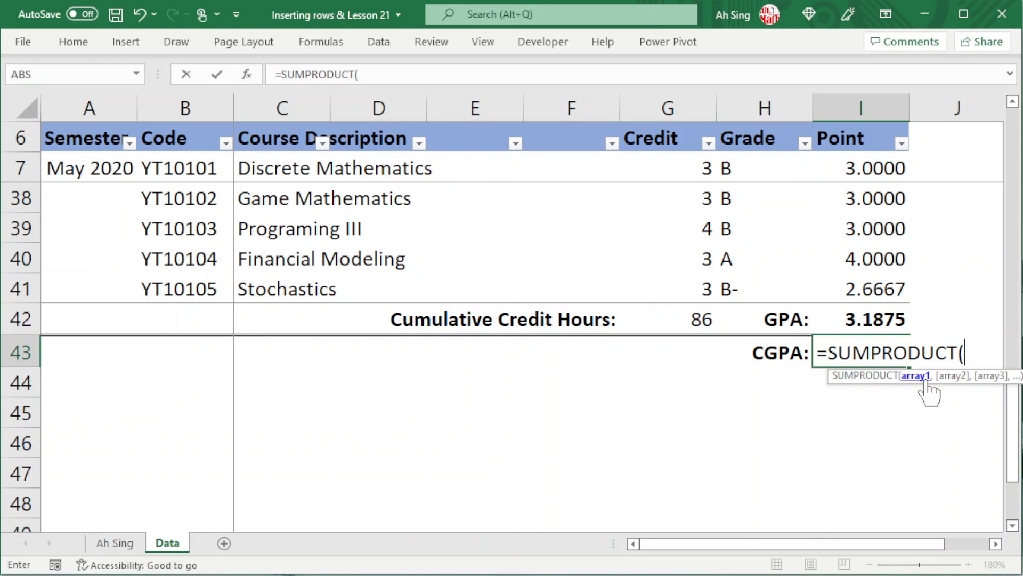
left_click(655, 162)
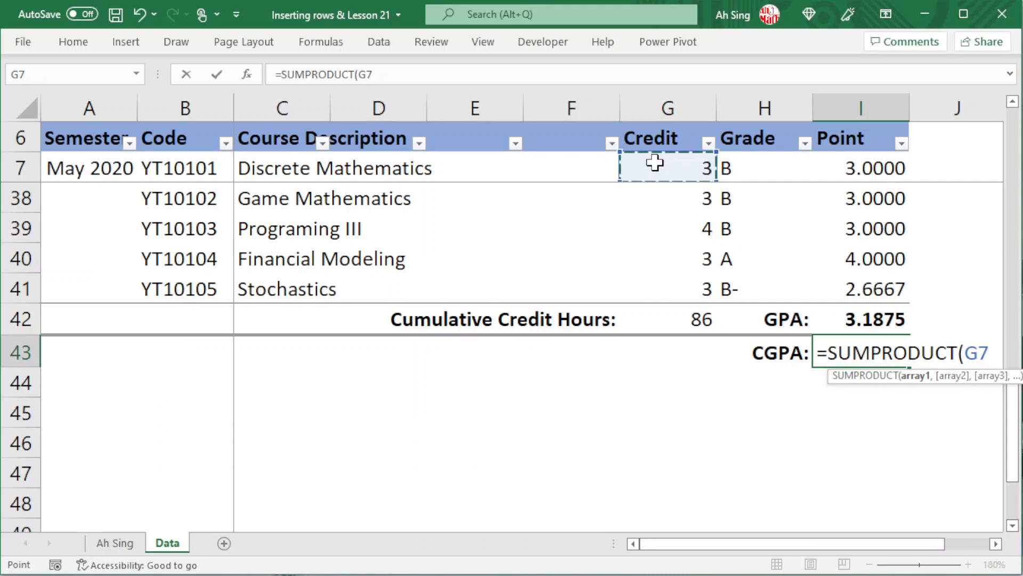
left_click(687, 321, "shift")
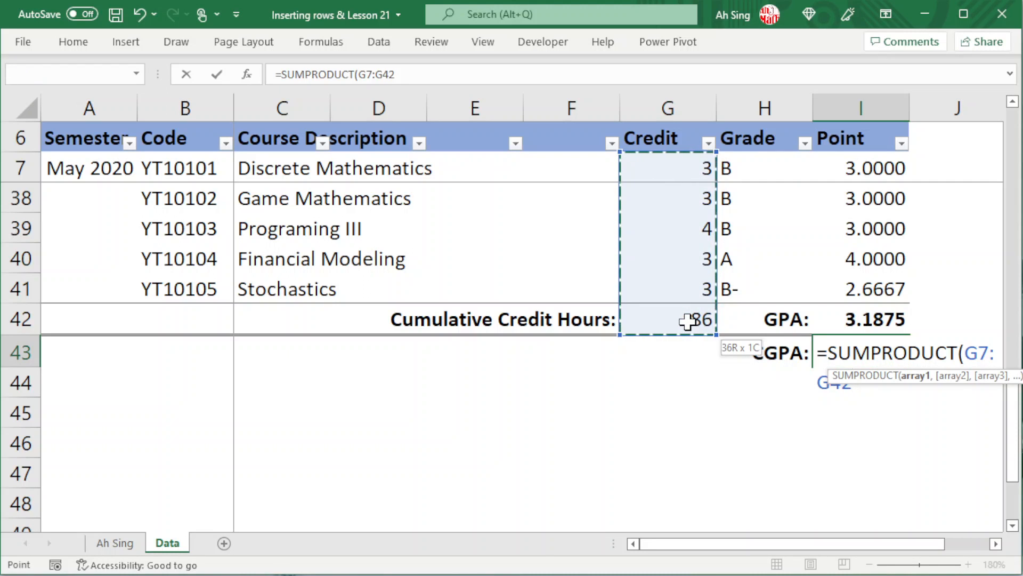
type(",")
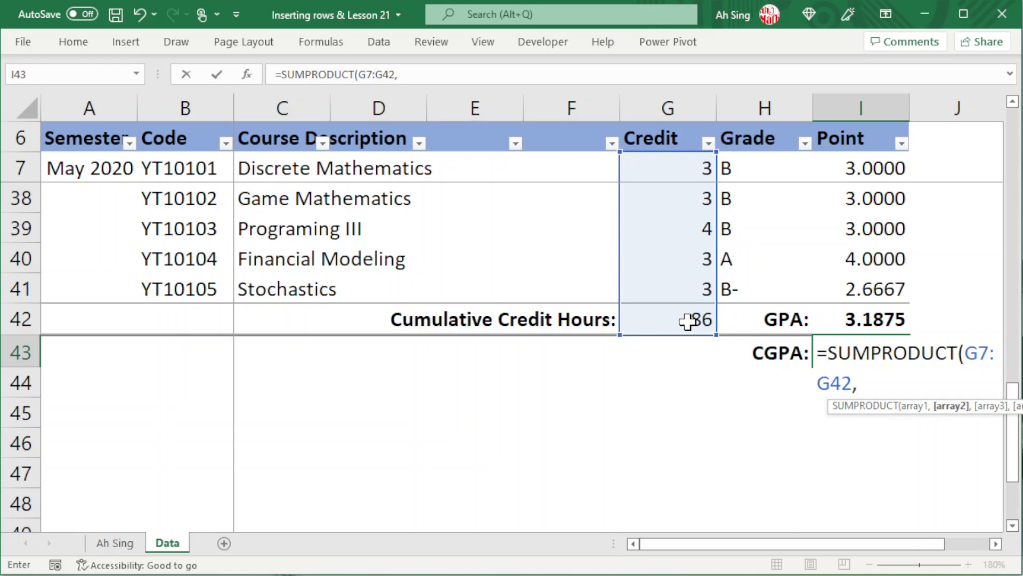
left_click(861, 164)
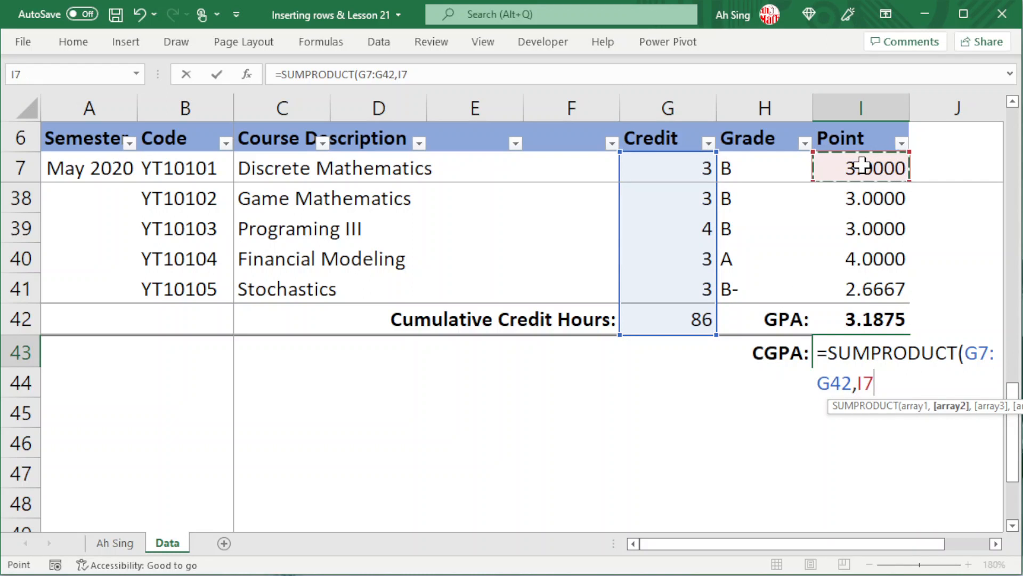
left_click(863, 322, "shift")
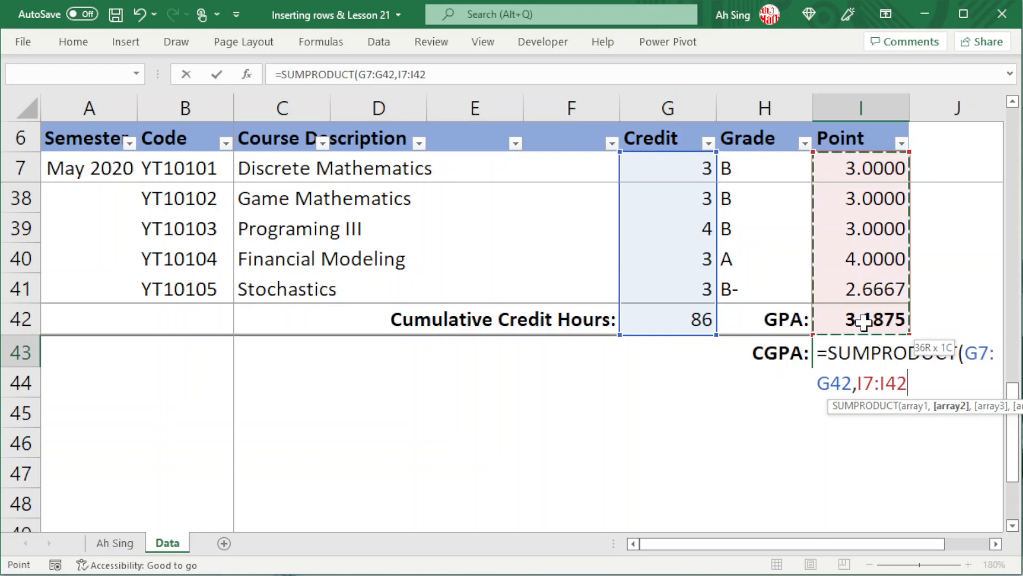
type(")/")
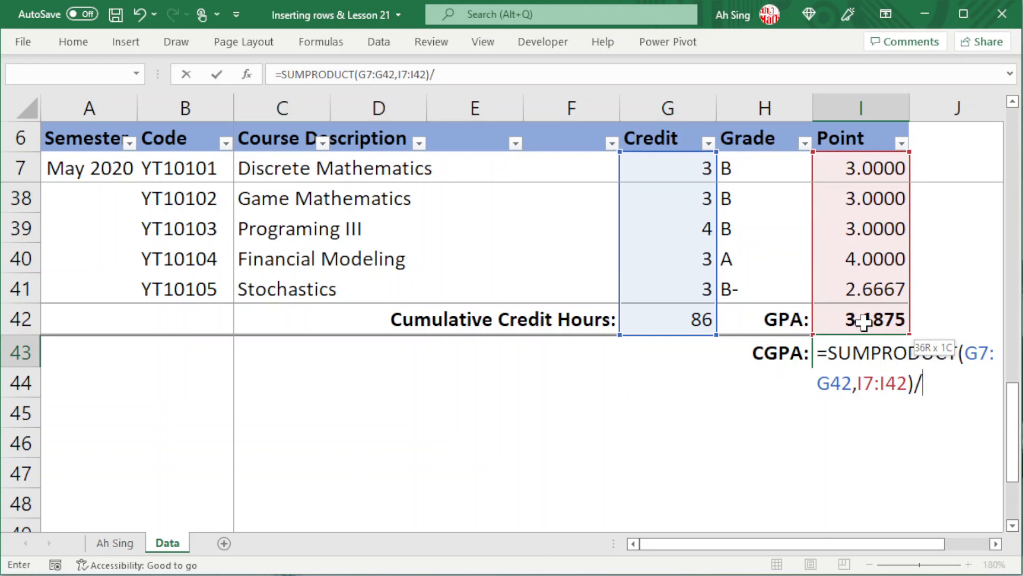
left_click(680, 321)
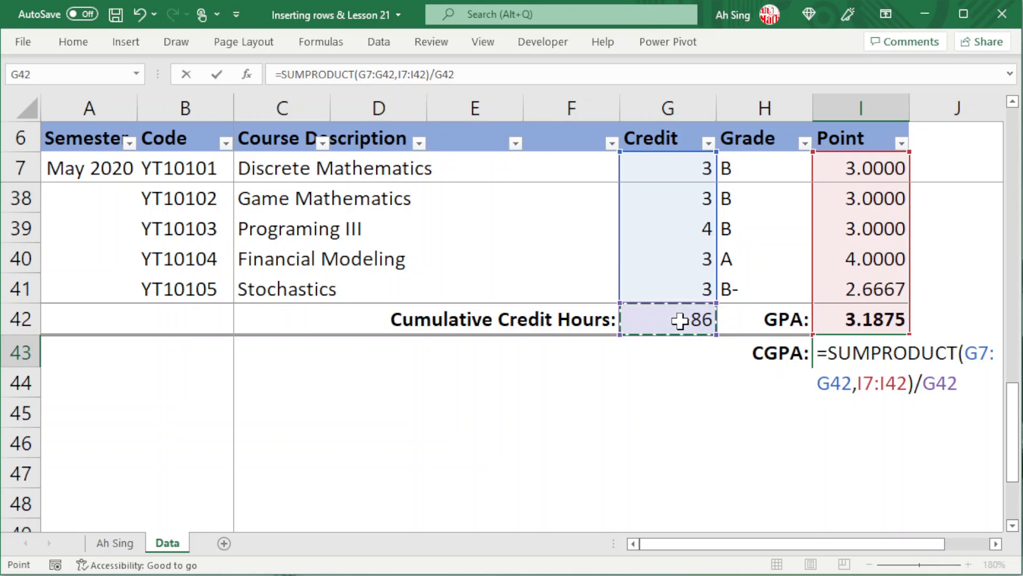
key("Return")
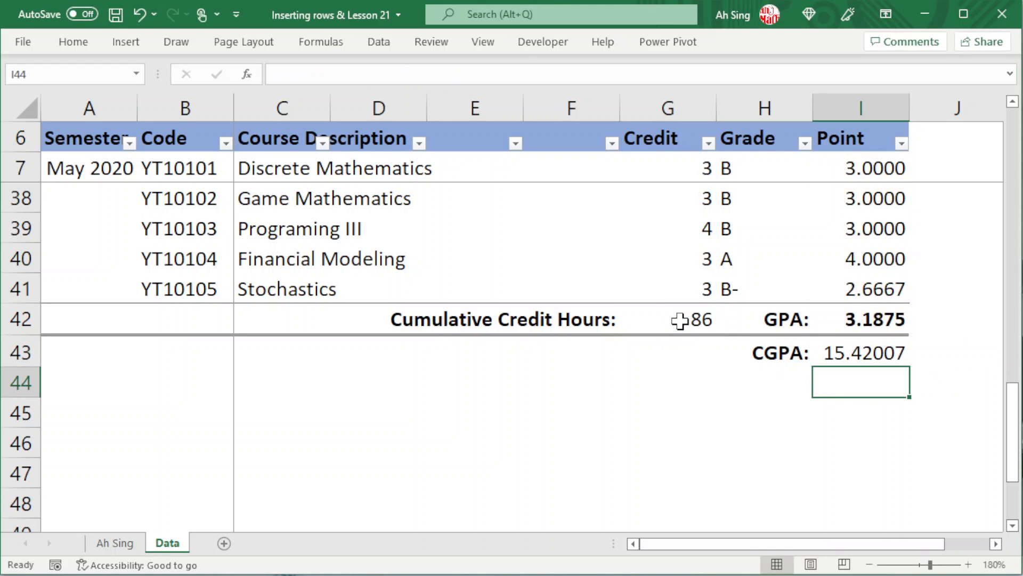
- Add the blank-cell condition F7:F42="" as a third array inside the SUMPRODUCT formula in I43
left_click(887, 353)
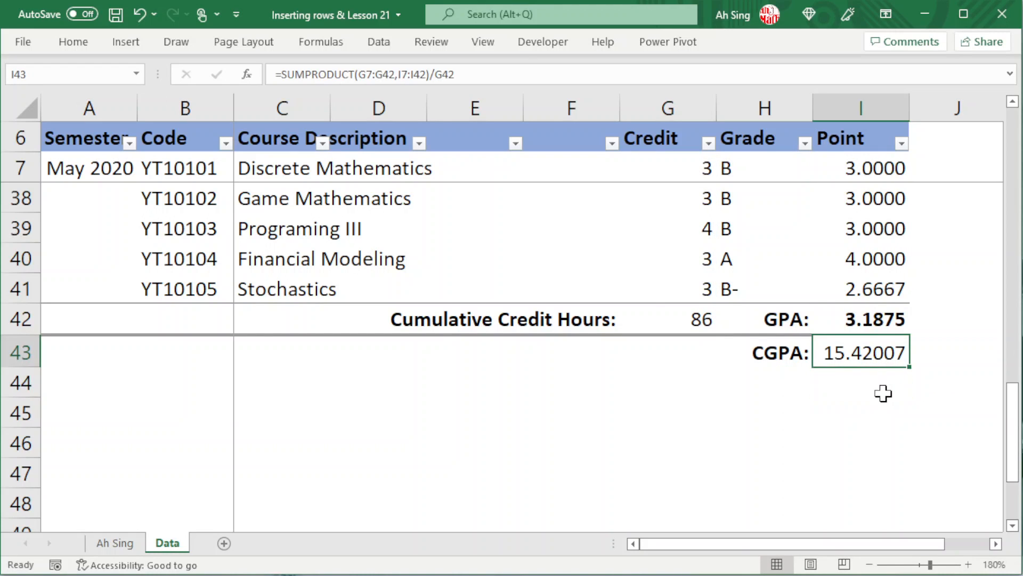
scroll(868, 427, "up", 9)
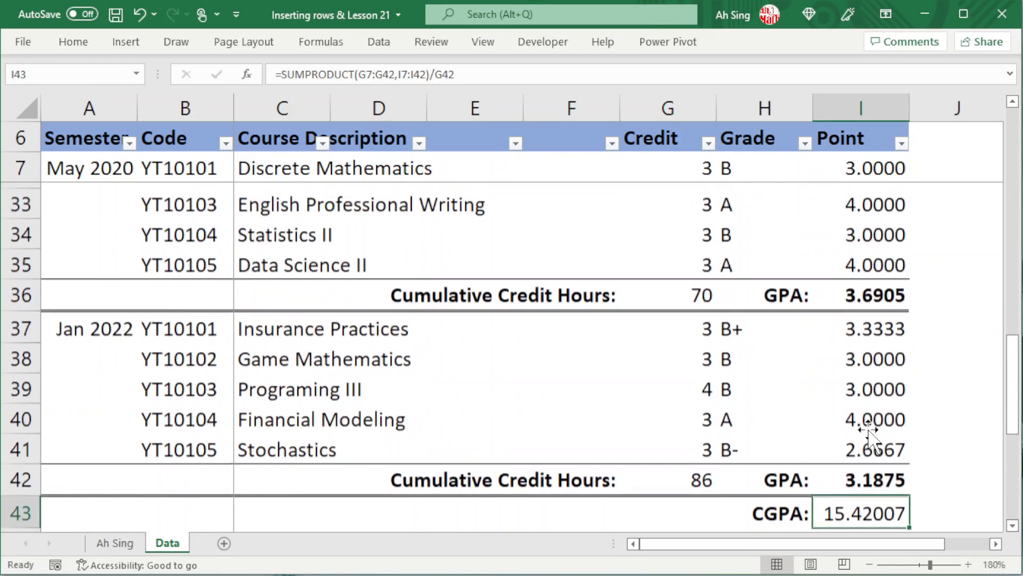
scroll(867, 429, "up", 1)
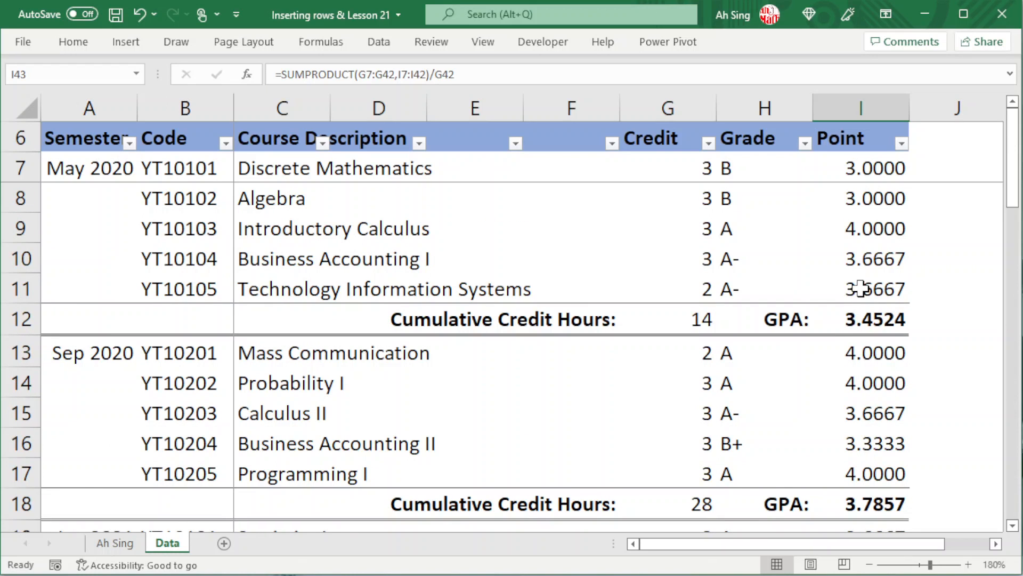
scroll(855, 292, "down", 8)
scroll(855, 292, "down", 3)
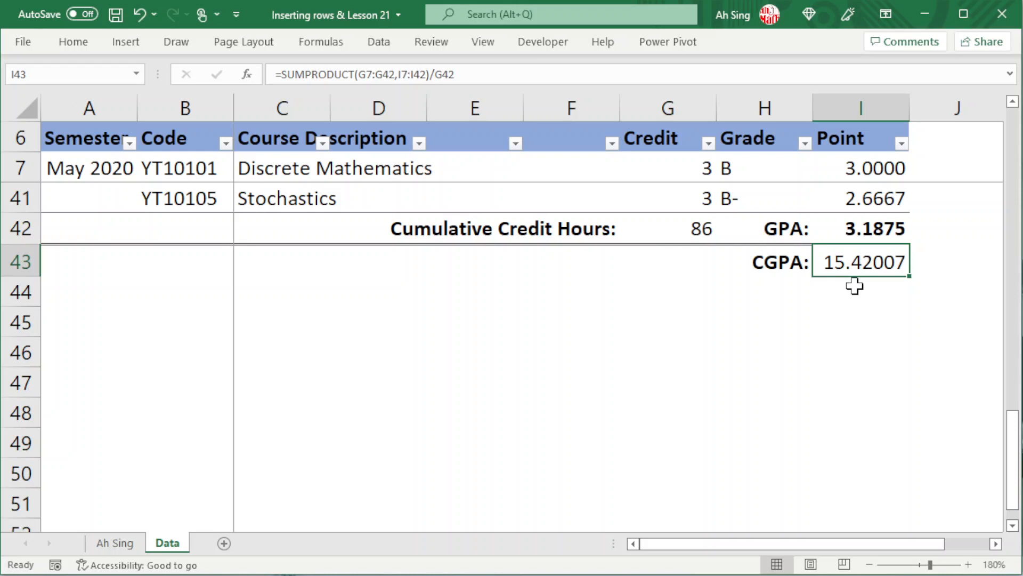
key("F2")
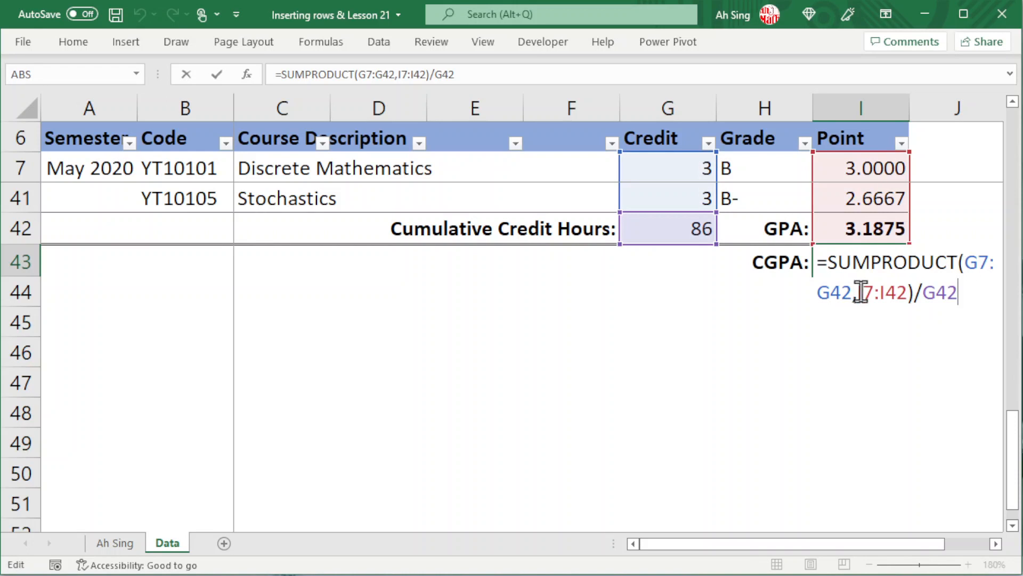
left_click(908, 292)
type(",")
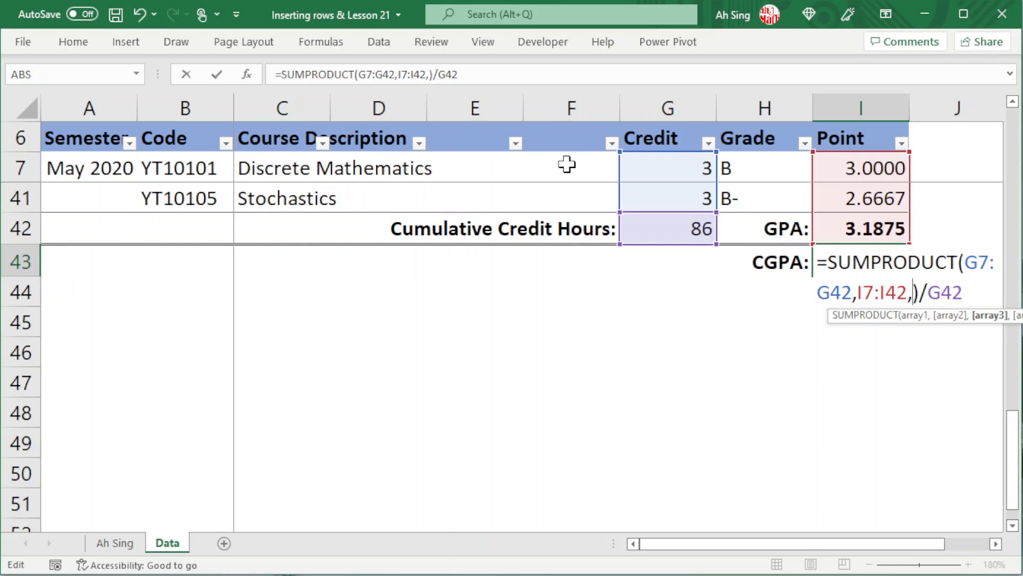
left_click_drag(566, 166, 583, 229)
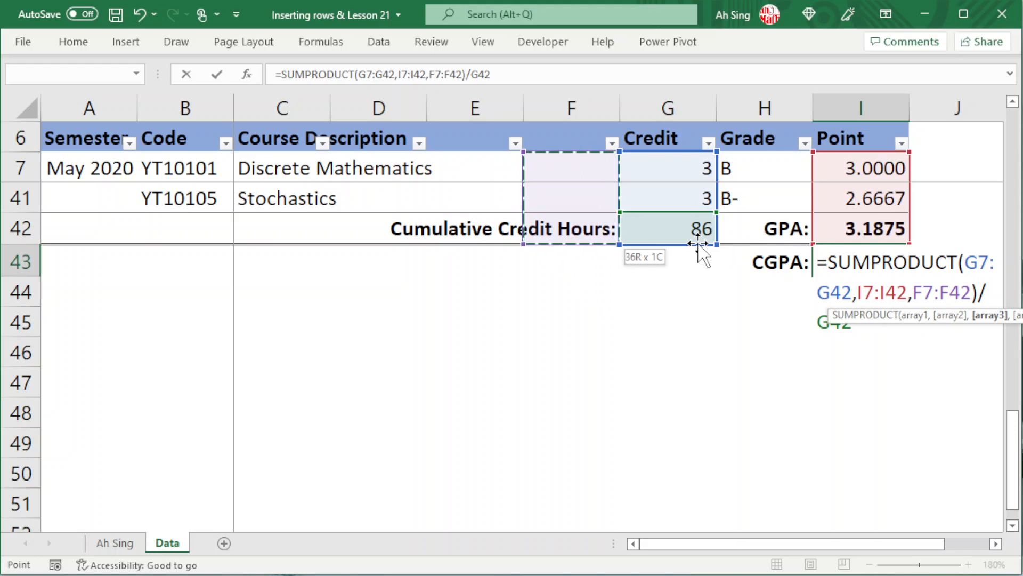
type("=")
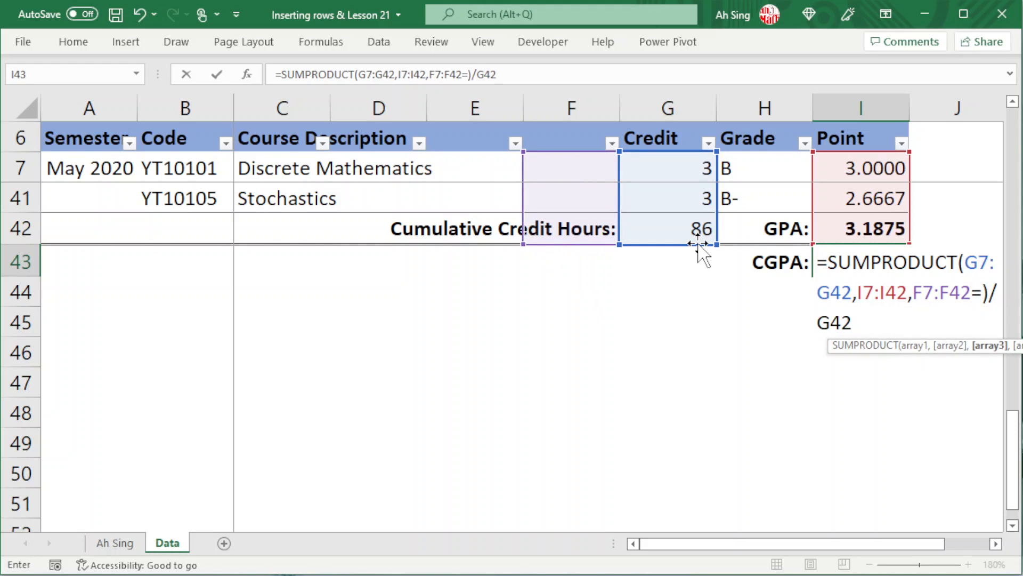
type("\"\"")
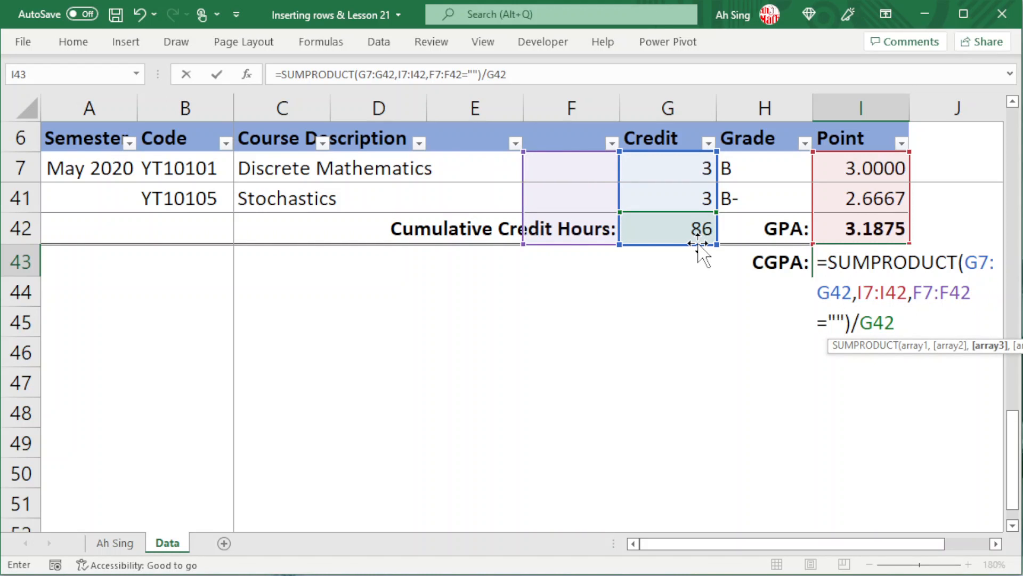
- Wrap the F7:F42="" condition in parentheses, multiply it by 1, and commit the CGPA formula
left_click_drag(913, 292, 845, 321)
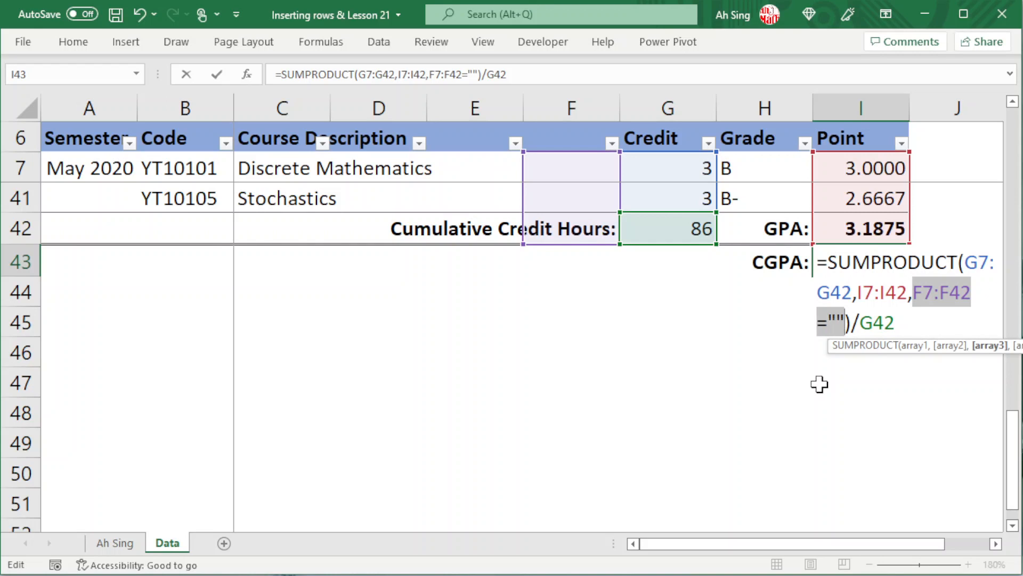
left_click(913, 292)
type("(")
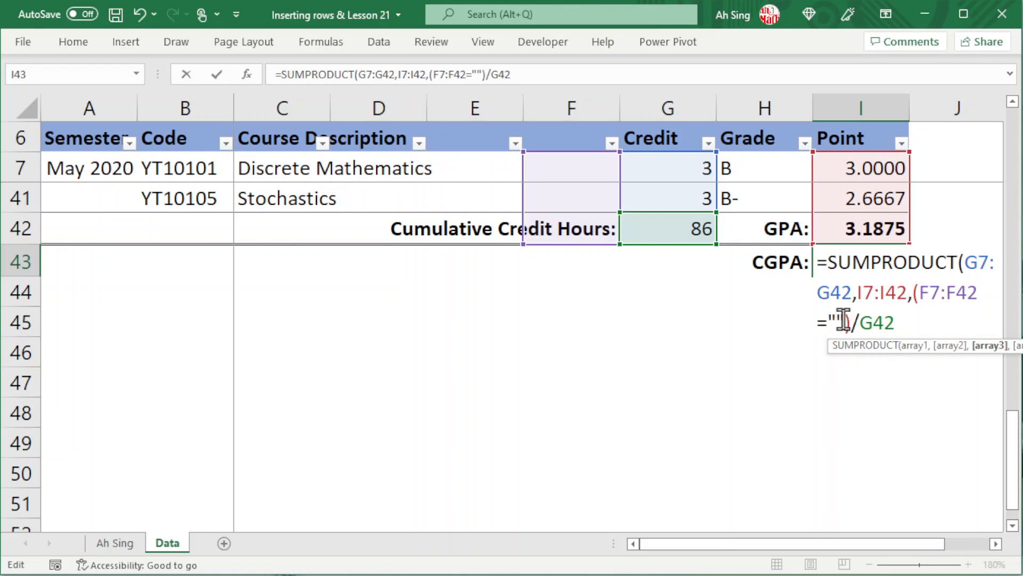
type(")*1")
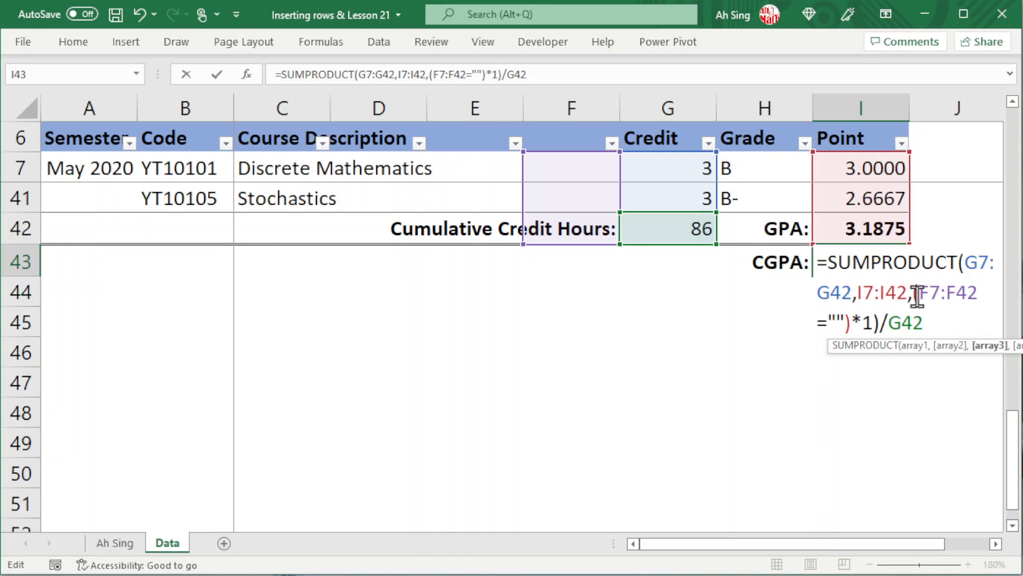
left_click_drag(919, 295, 841, 322)
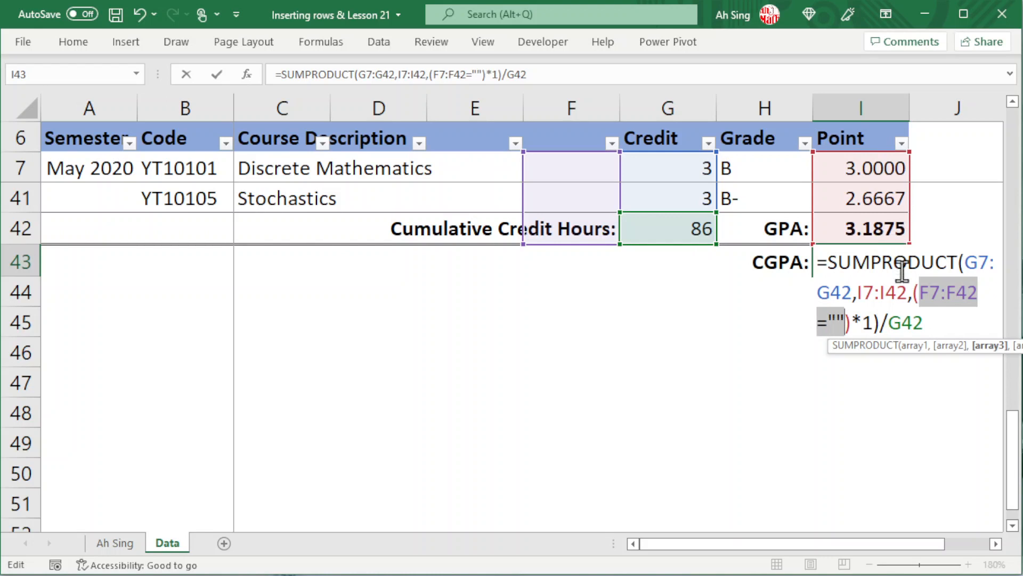
key("Return")
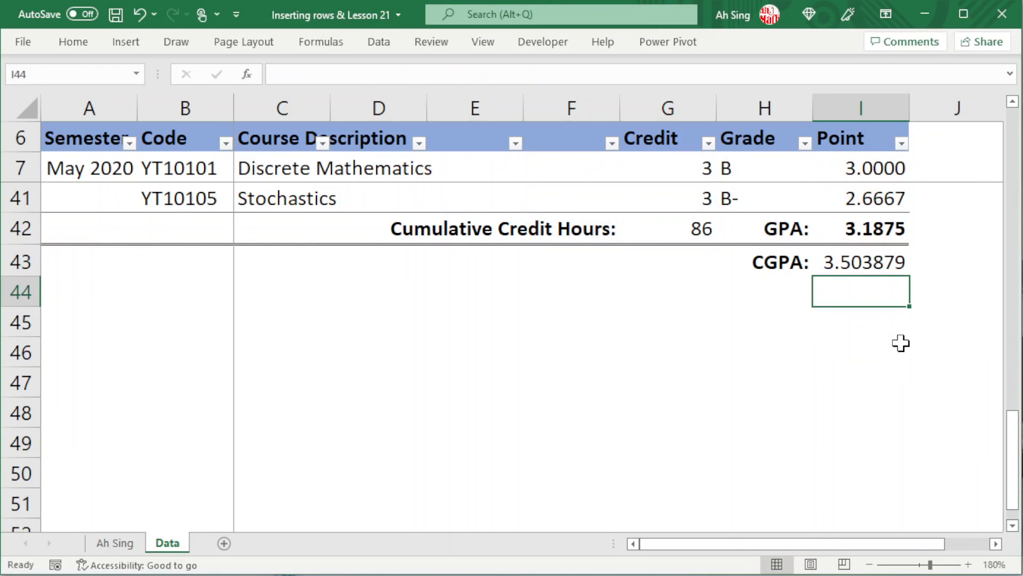
- Enter the blank test =F7="" in cell J7, beside the first course row
left_click(875, 259)
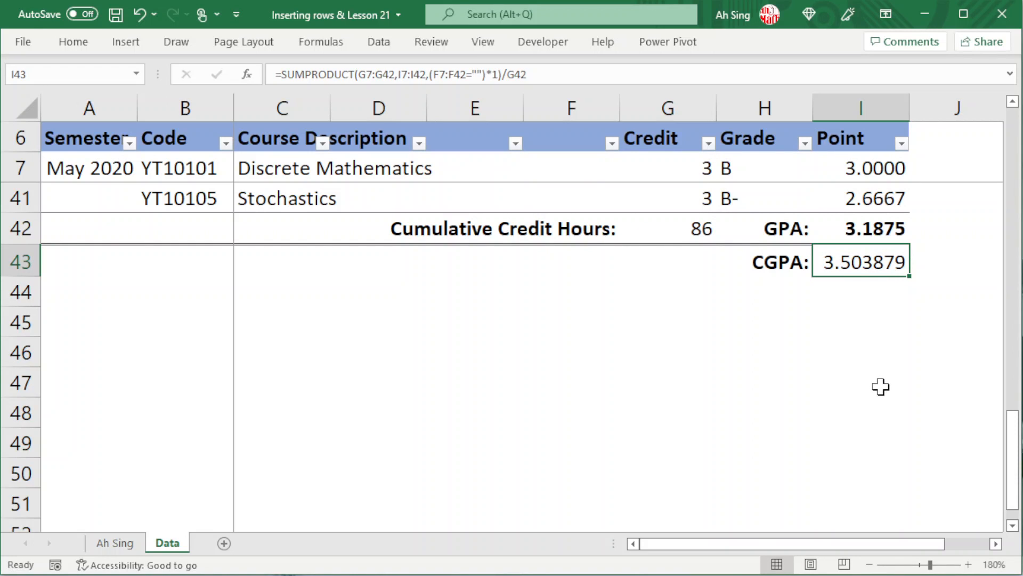
scroll(880, 387, "up", 8)
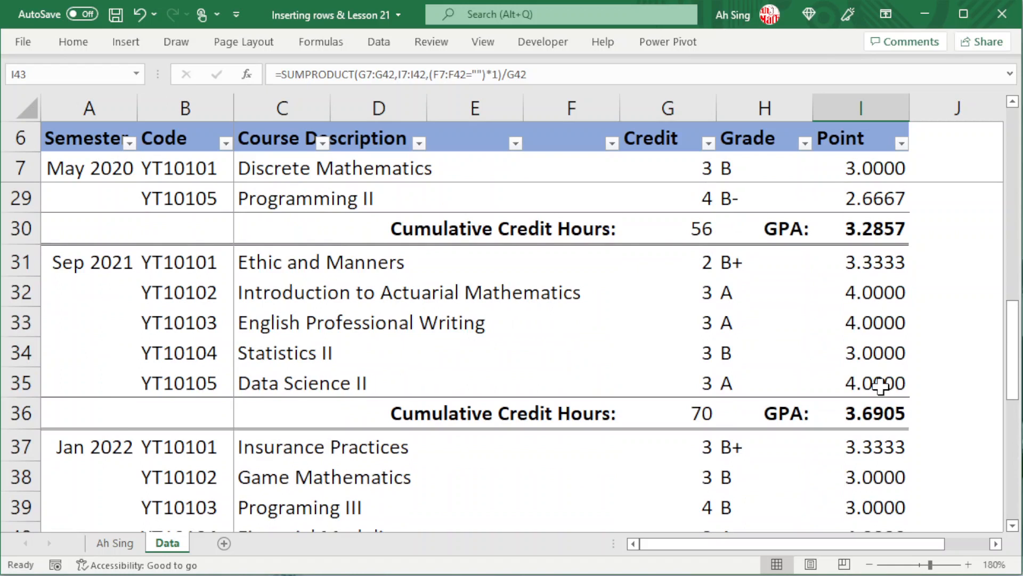
scroll(880, 386, "down", 8)
scroll(879, 388, "up", 11)
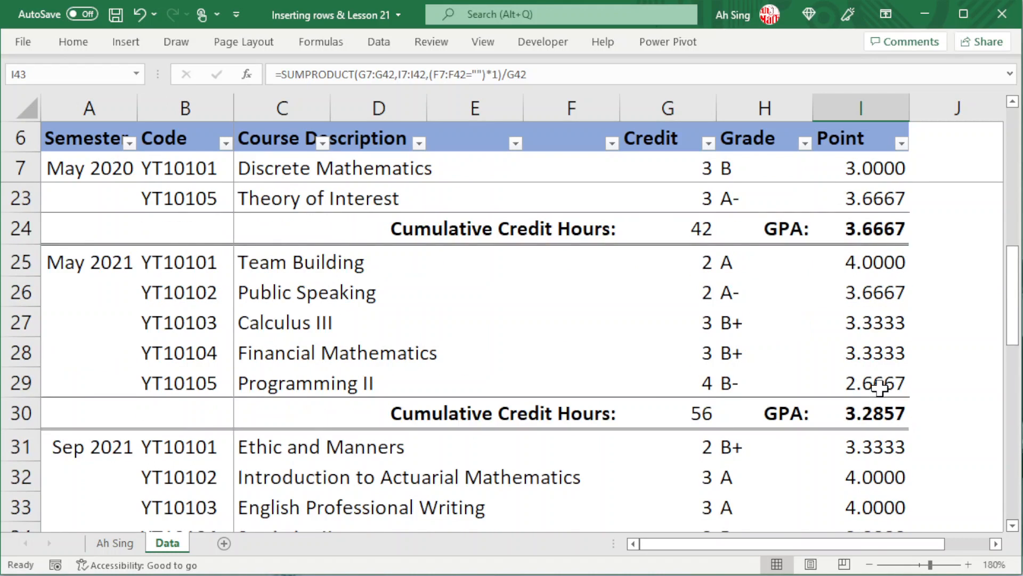
left_click(951, 168)
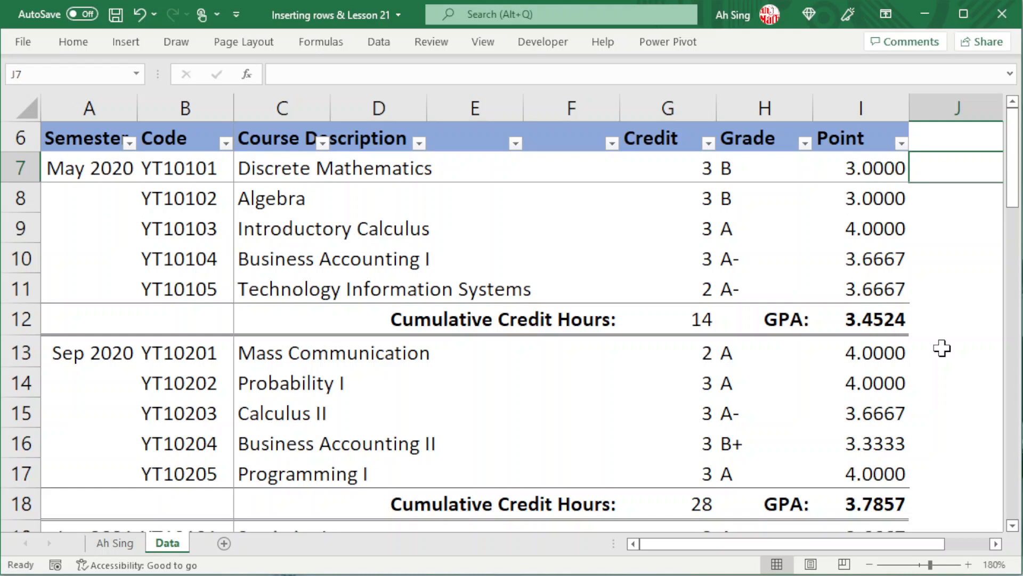
scroll(942, 348, "right", 1)
type("=")
key("Left")
key("Left")
key("Left")
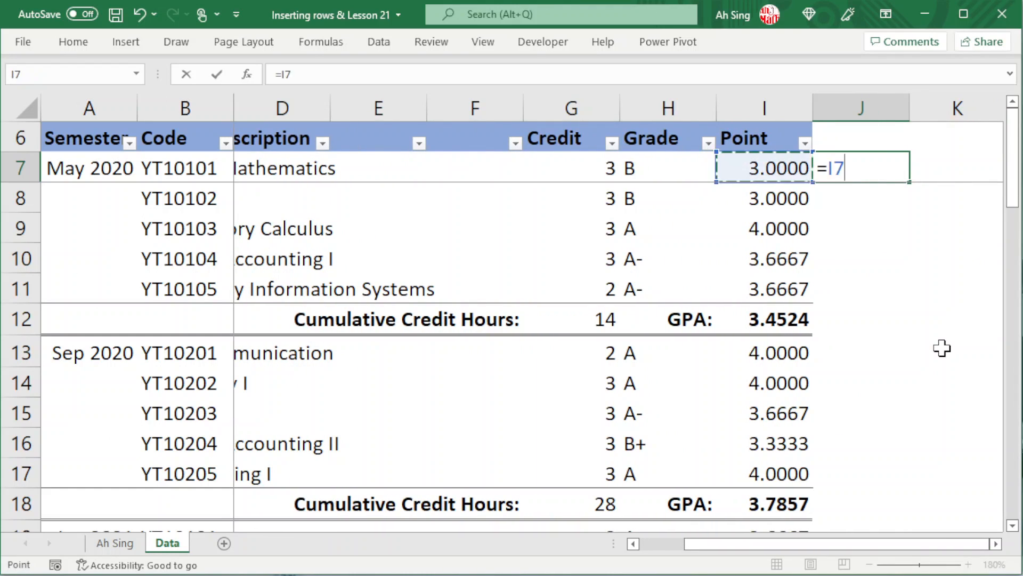
key("Left")
type("=\"\"")
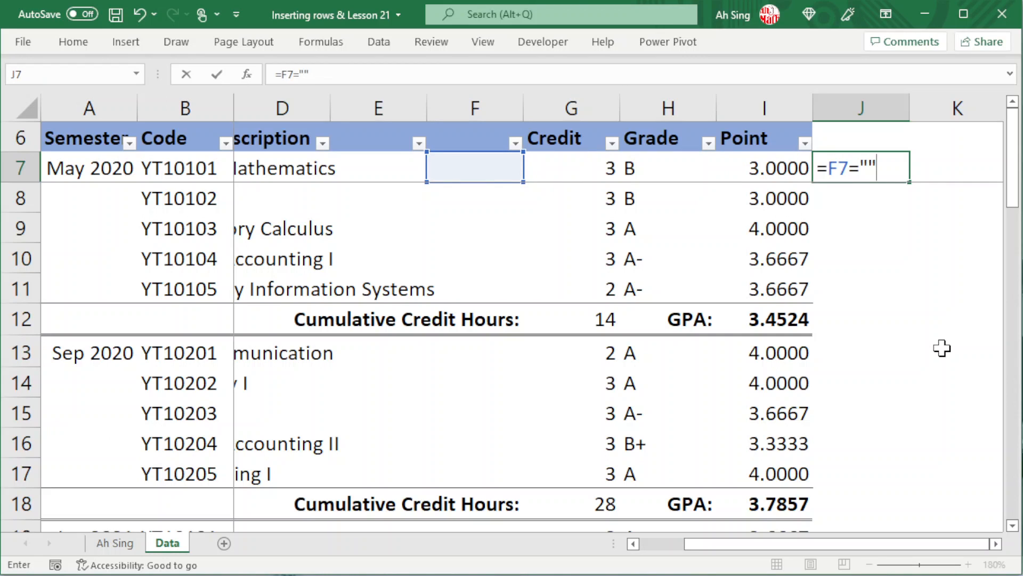
key("Return")
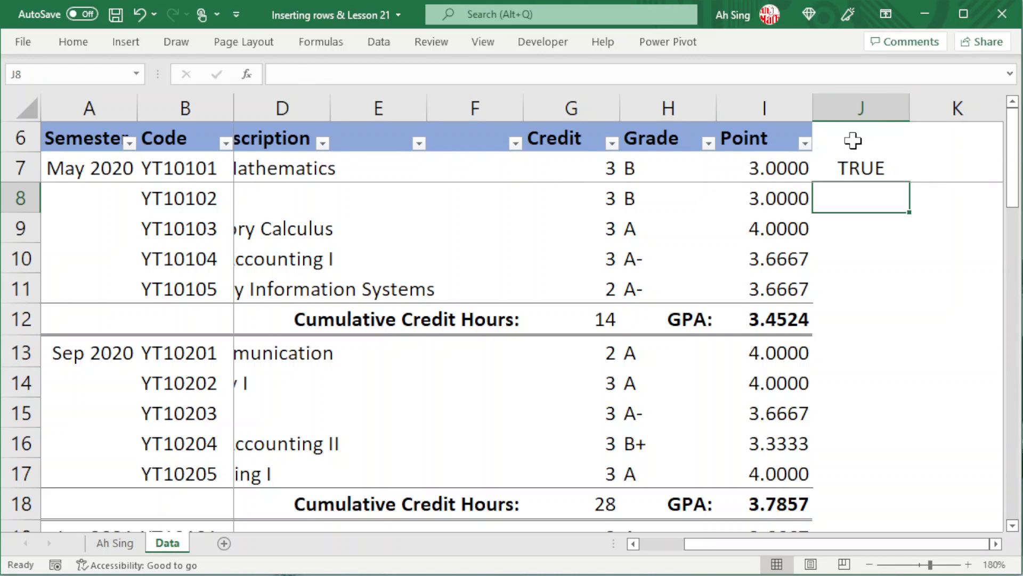
- Change the test formula in J7 to =(F7="")*1 so its logical result is converted to a number
left_click(847, 162)
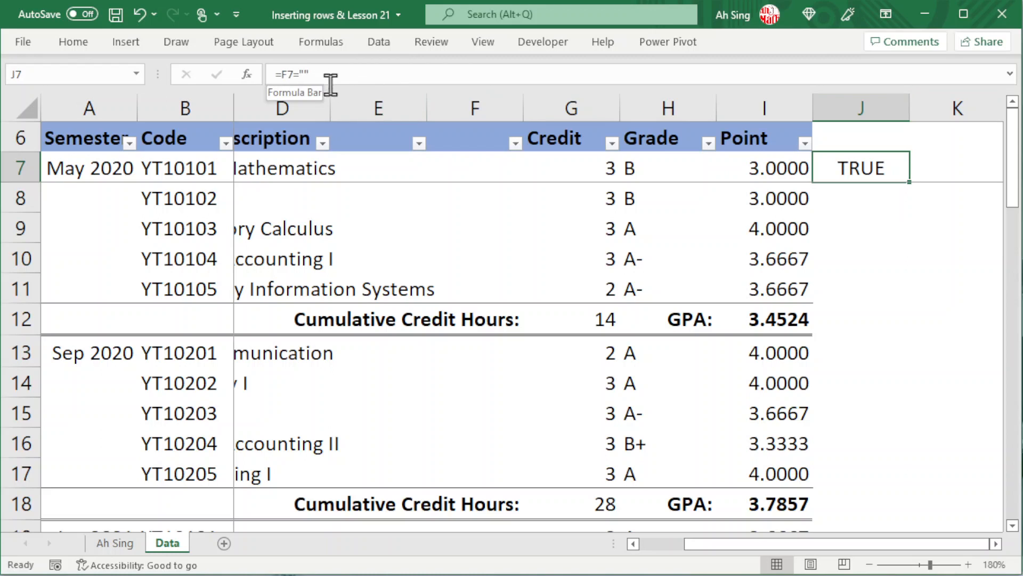
key("F2")
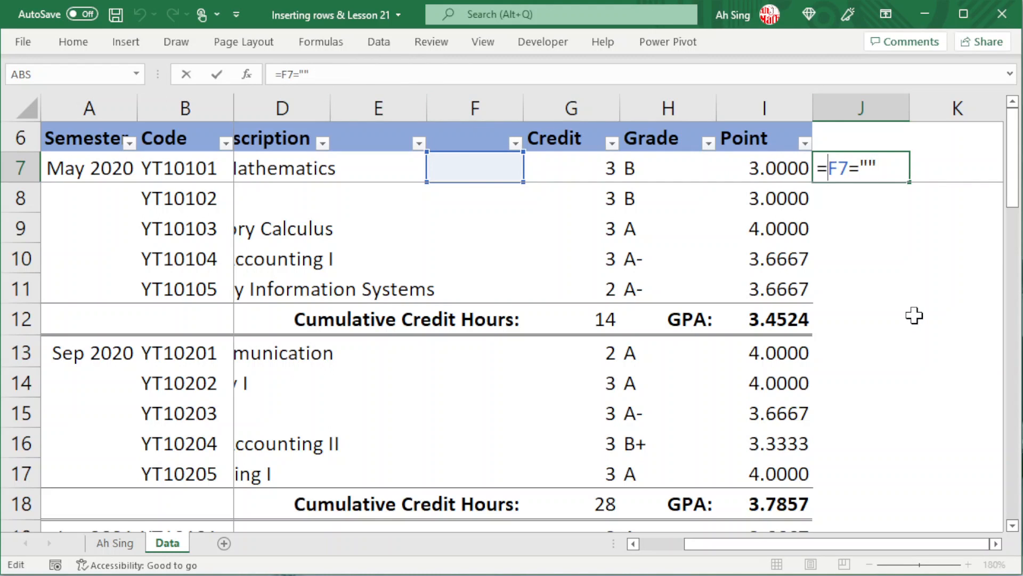
key("Home")
key("Right")
type("(")
key("End")
type(")*1")
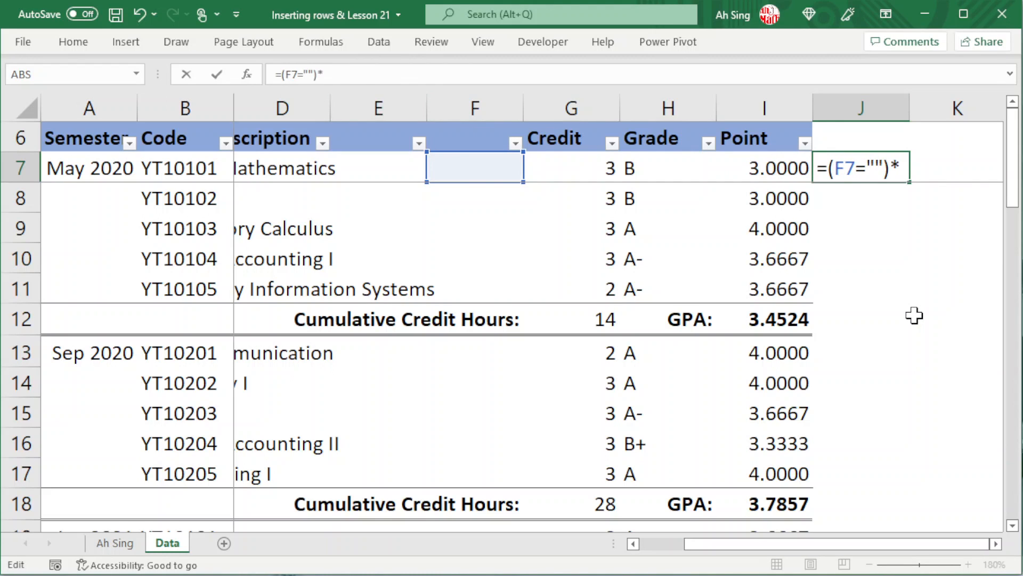
key("Return")
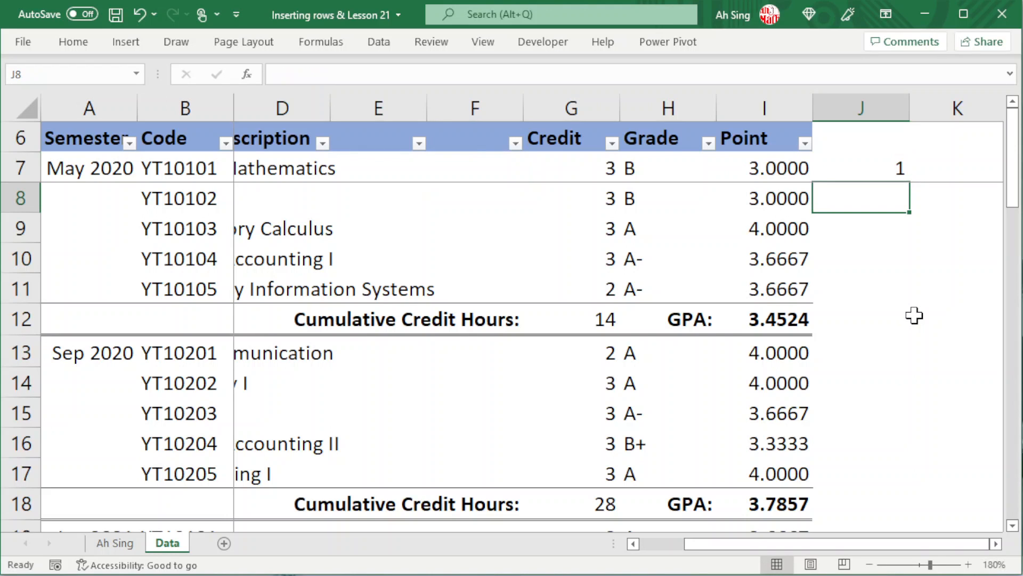
- Fill the J7 blank-test formula down column J and check the row 12 subtotal against its flag
left_click(900, 168)
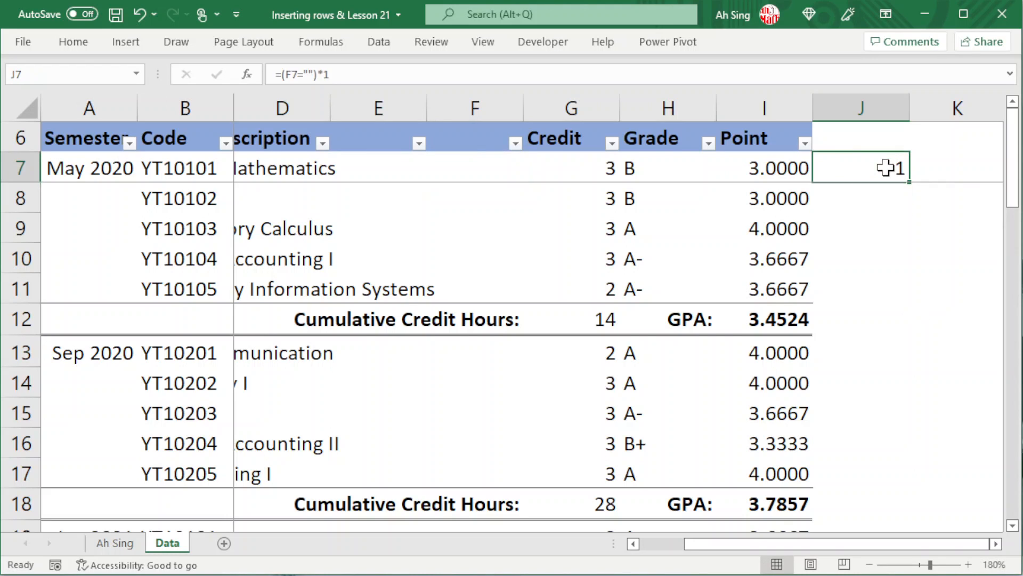
double_click(910, 182)
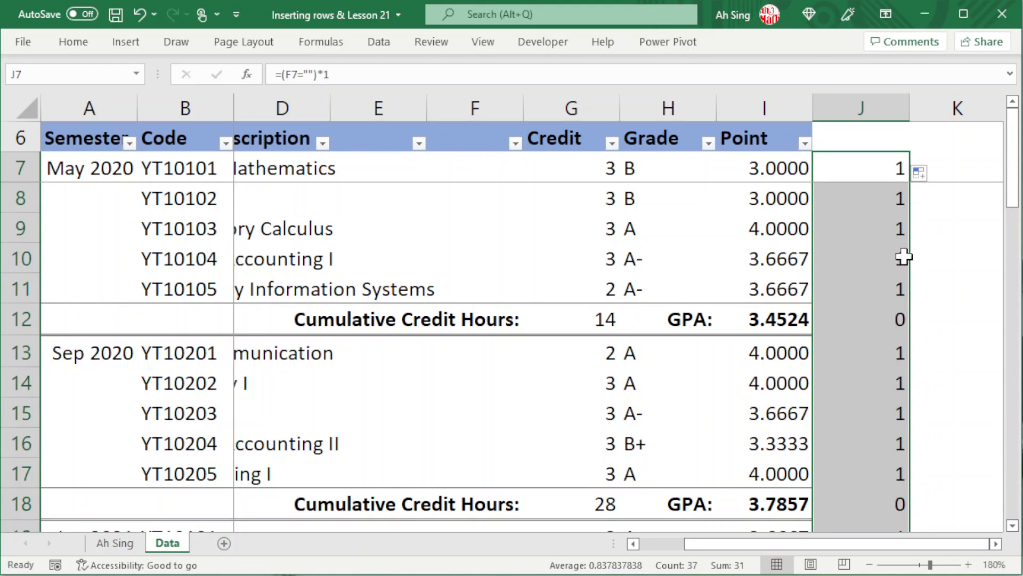
left_click(887, 320)
left_click(601, 321)
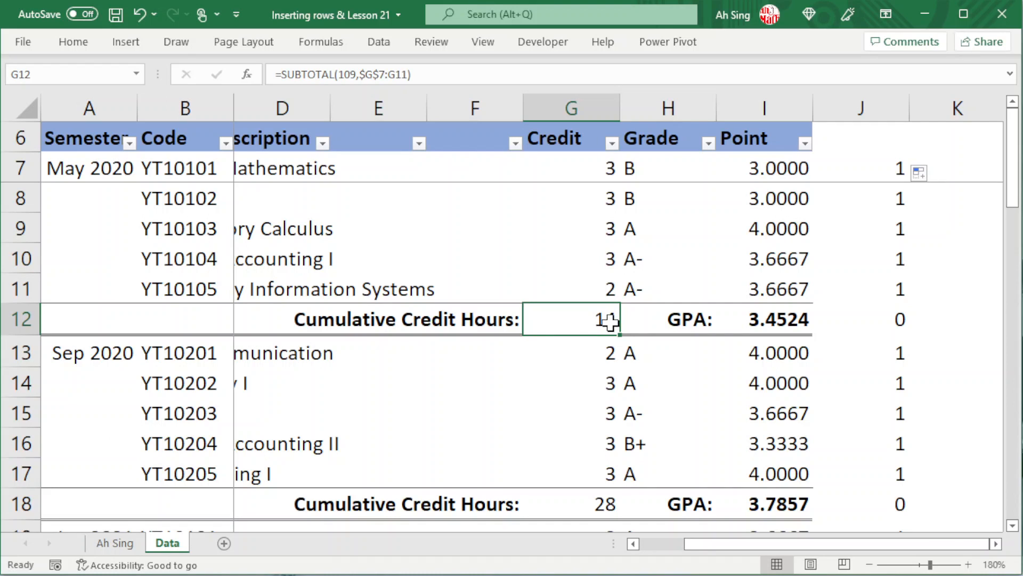
- Enter =G7*I7*J7 in K7 to multiply credit, point and blank flag, and fill it down column K
left_click(944, 177)
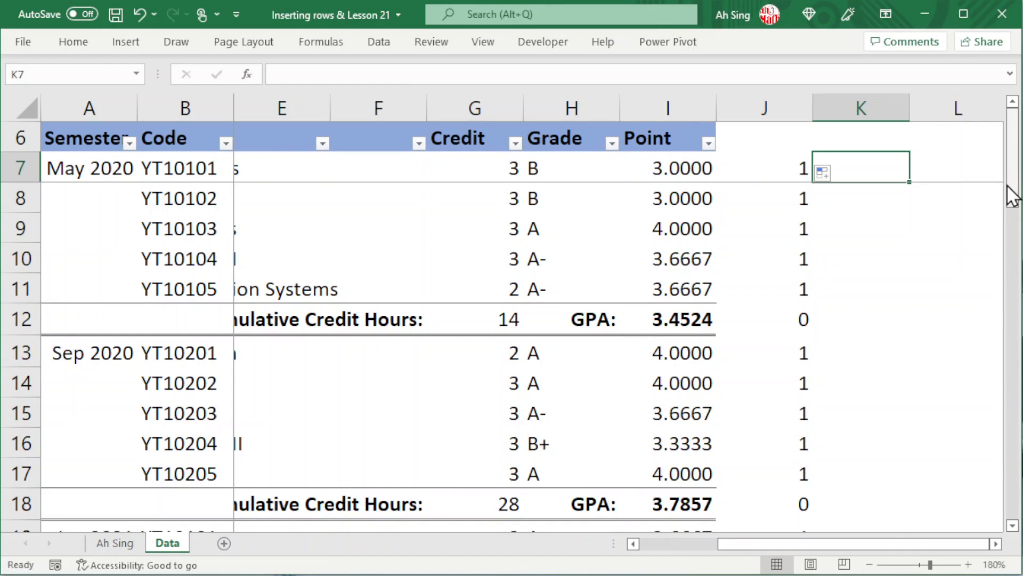
type("=")
key("Left")
key("Left")
key("Left")
key("Left")
type("*")
key("Left")
key("Left")
type("*")
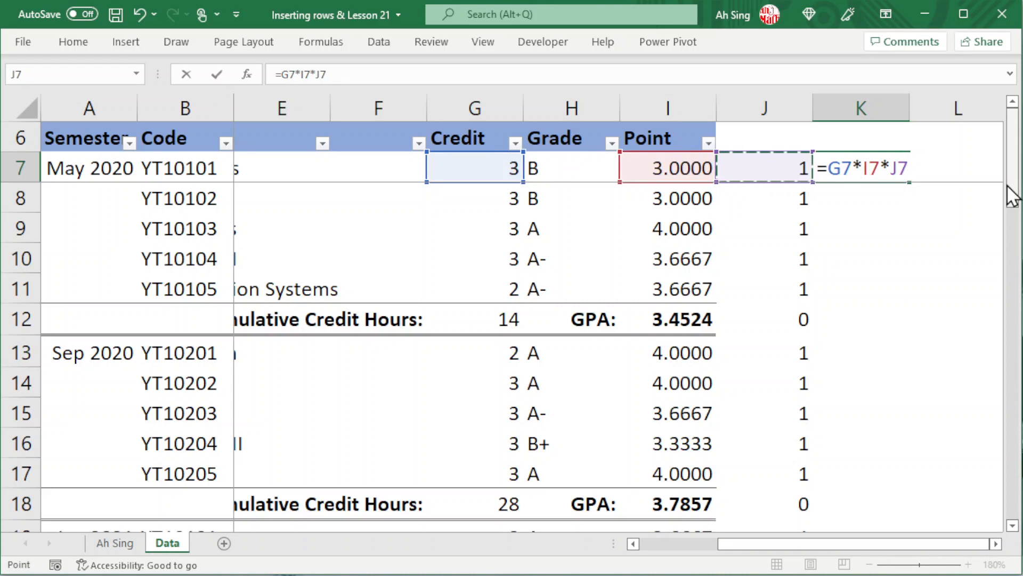
key("Return")
left_click(877, 174)
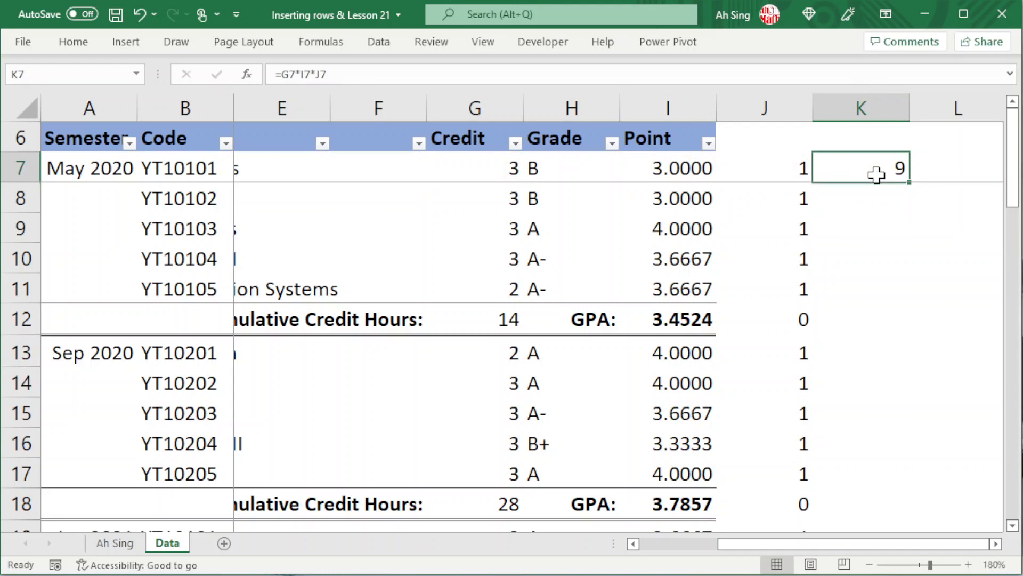
double_click(911, 184)
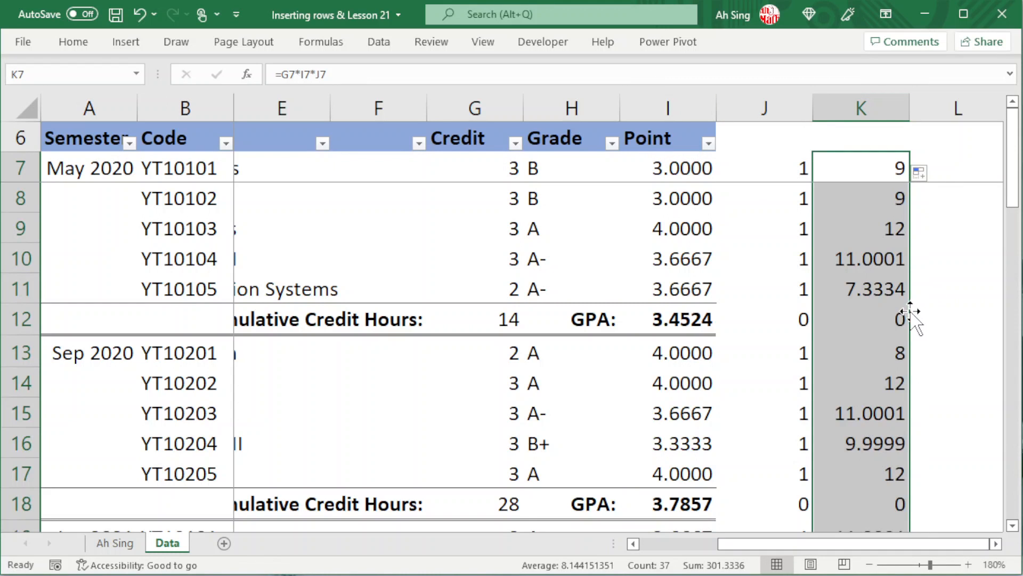
- Replace the formula in K43 with =SUM(K7:K42)/G42 to divide the summed products by the cumulative credit hours
scroll(913, 317, "down", 8)
scroll(909, 319, "down", 2)
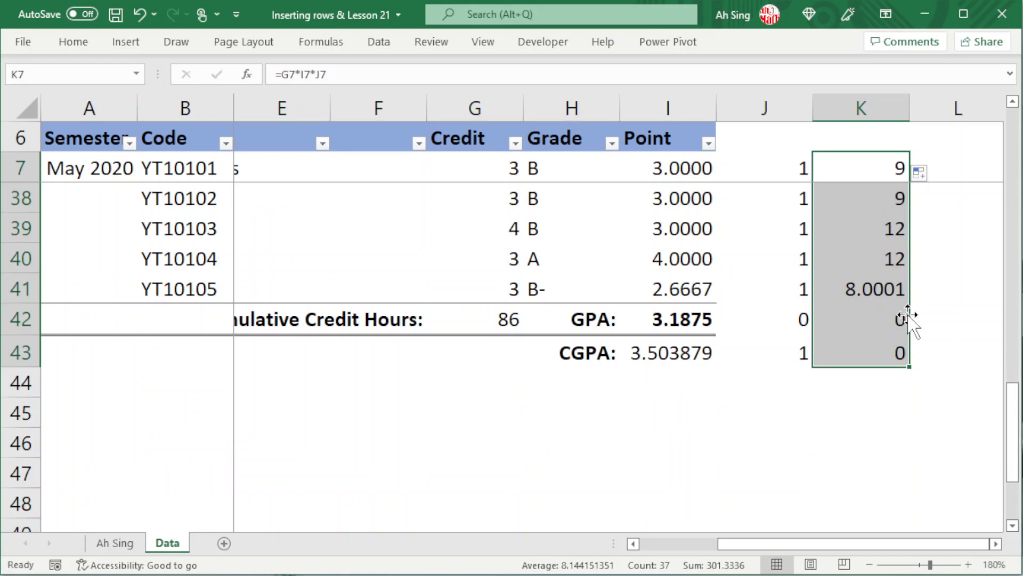
left_click(886, 349)
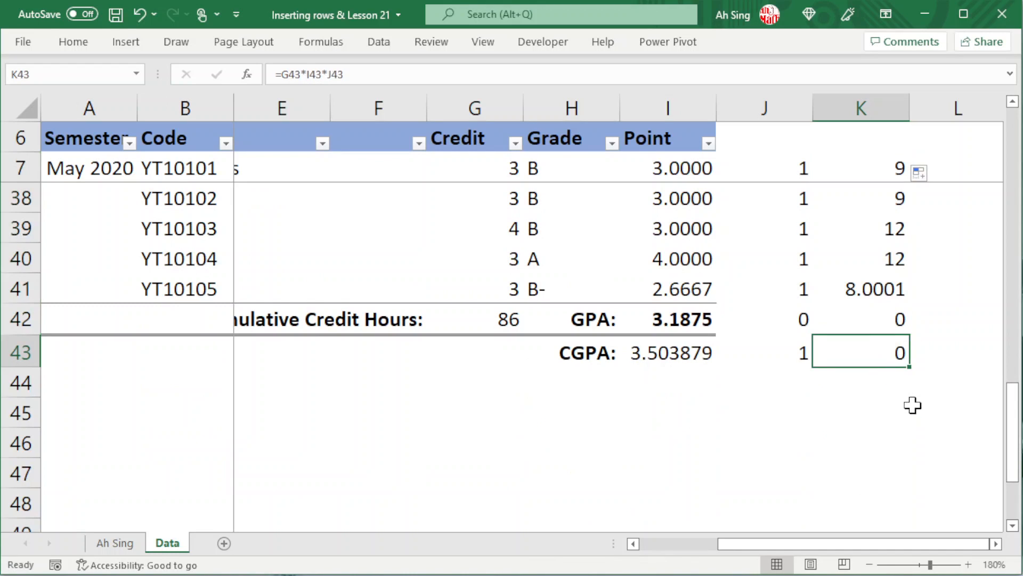
key("alt+equal")
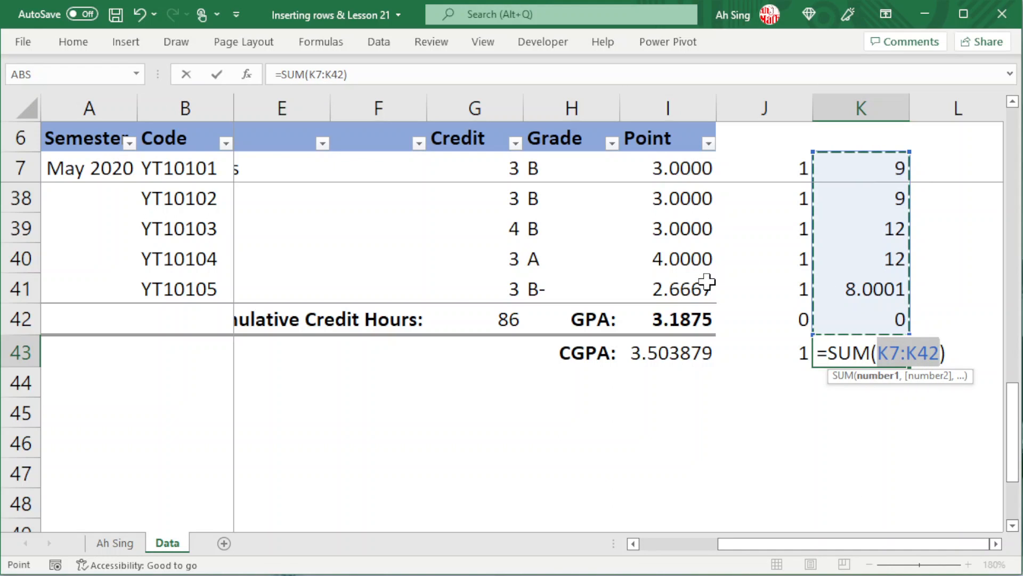
key("F2")
key("Right")
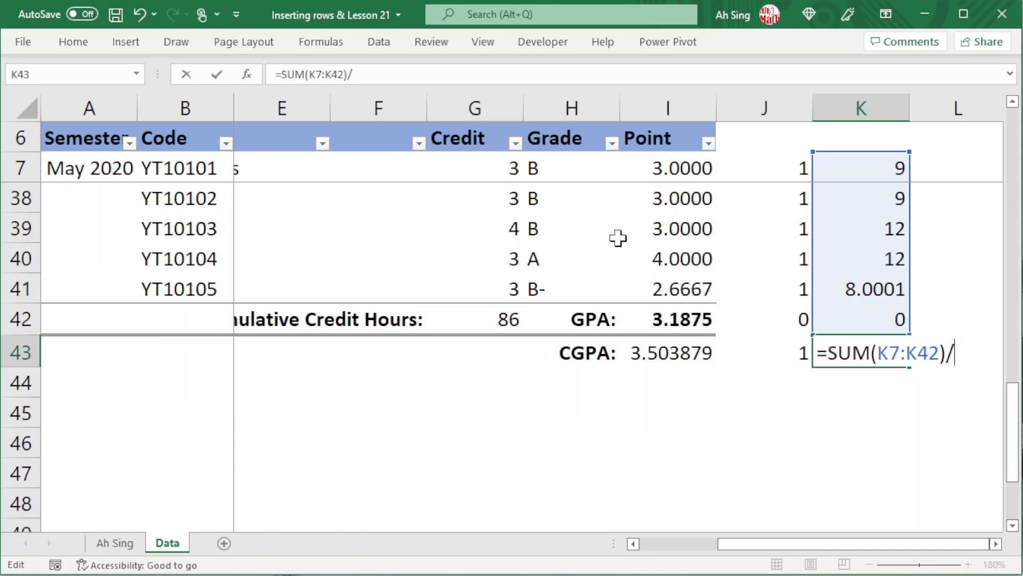
left_click(493, 319)
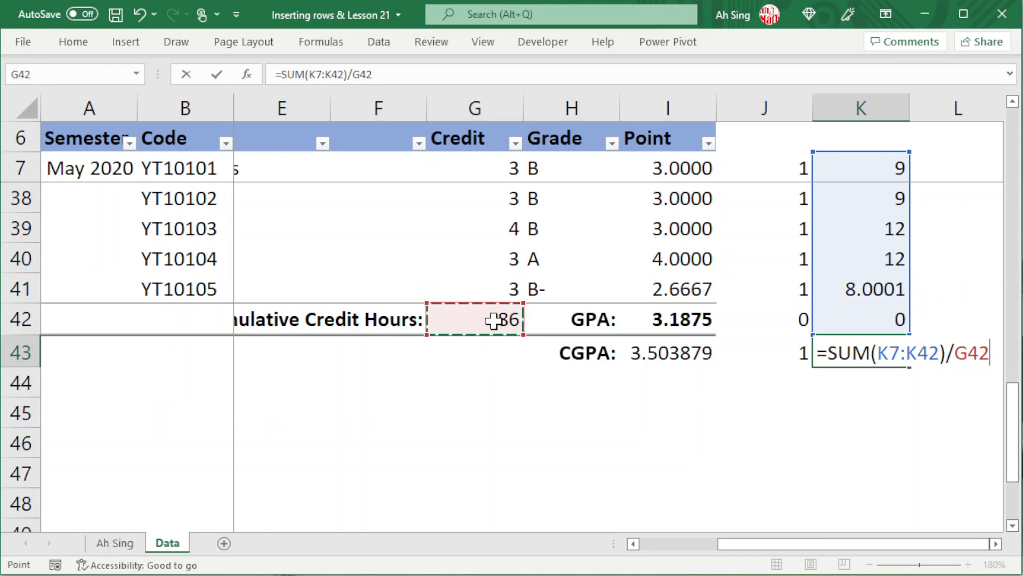
key("Return")
- Compare the helper-column result in K43 with the SUMPRODUCT CGPA in I43
left_click(828, 351)
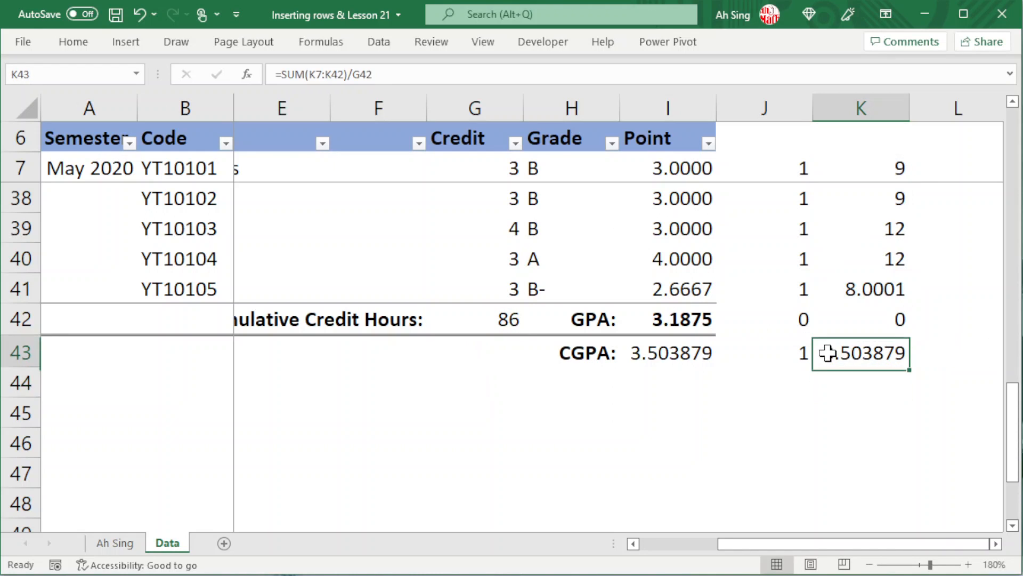
left_click(684, 354)
left_click(842, 356)
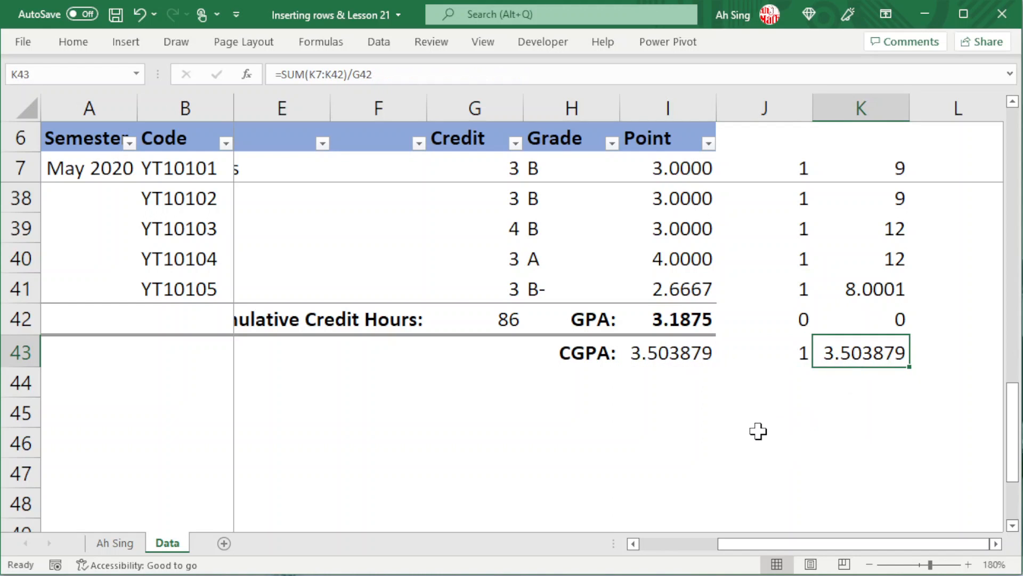